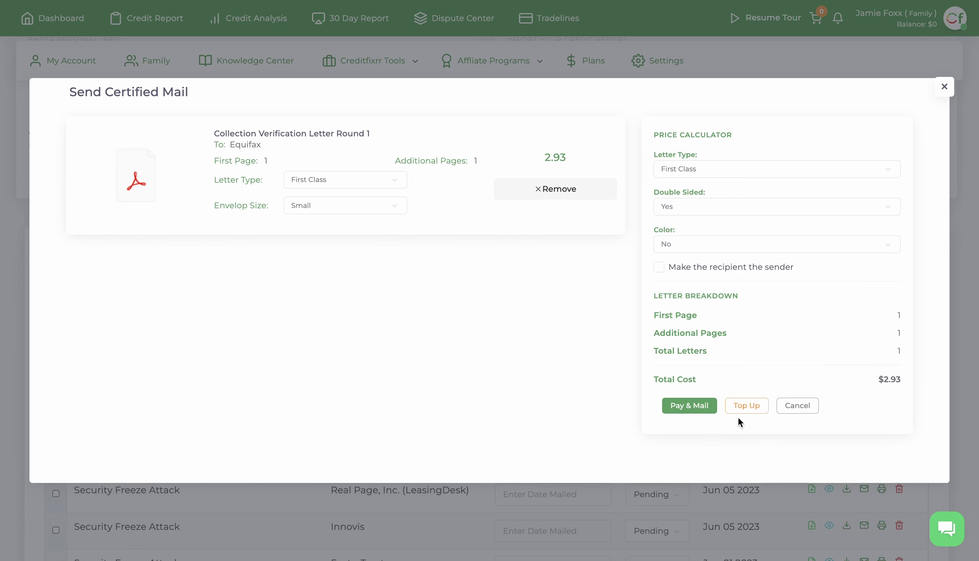
# - Open the Top Up form with its Bronze, Silver and Gold credit packages from the Send Certified Mail dialog
pyautogui.click(746, 406)
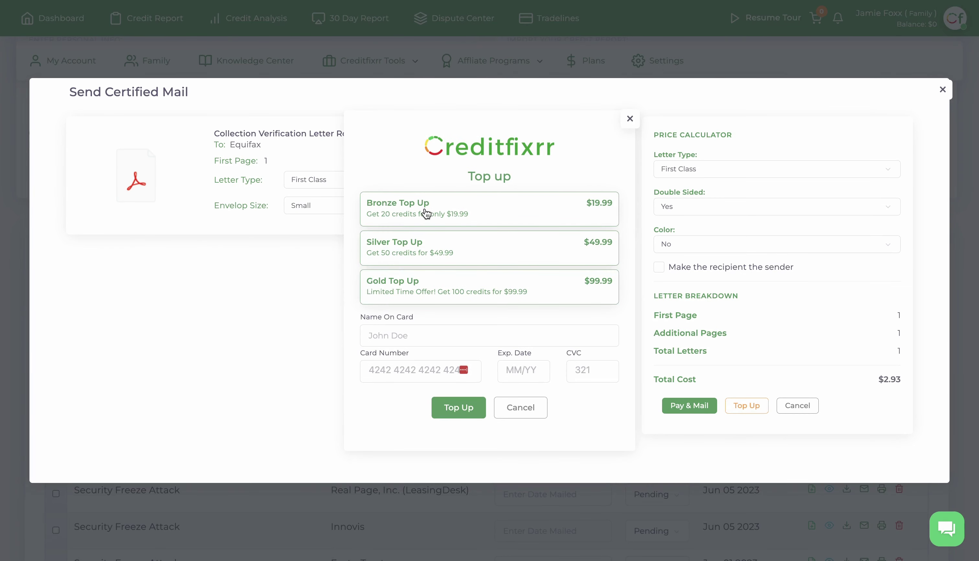
# - Choose the Bronze Top Up and fill in the cardholder name, card number, expiry date and CVC
pyautogui.click(426, 213)
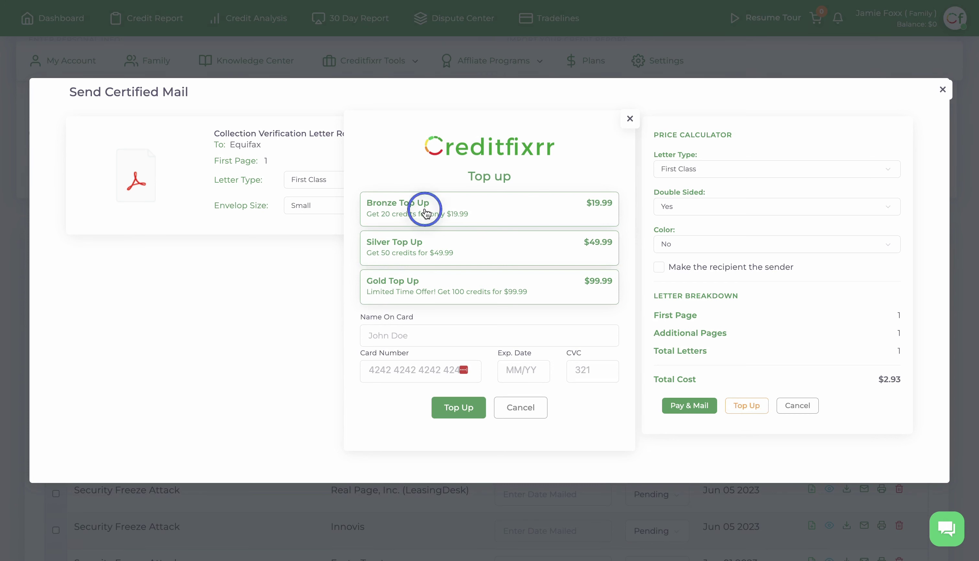
pyautogui.click(423, 335)
pyautogui.write('Jaim')
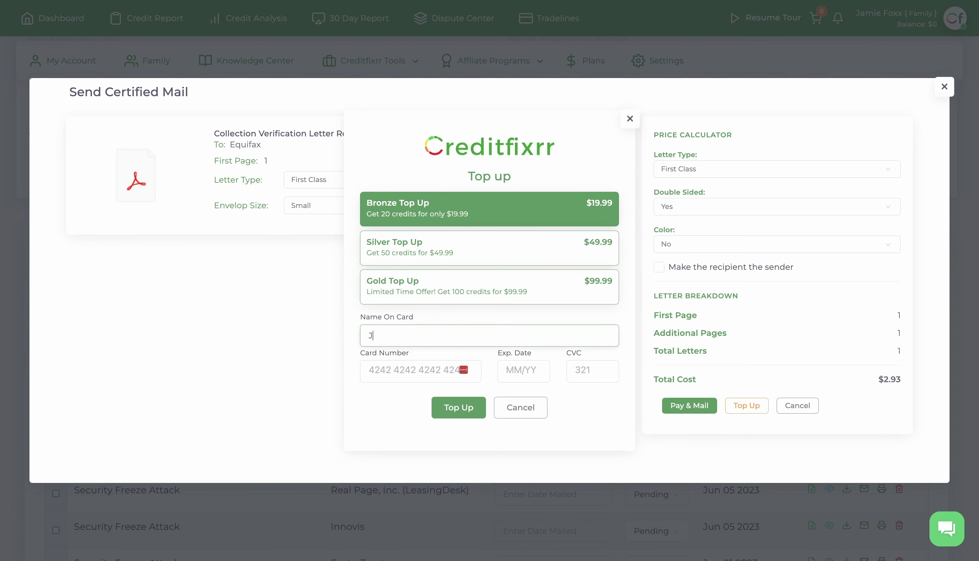
pyautogui.press('BackSpace')
pyautogui.write('me')
pyautogui.press('BackSpace')
pyautogui.press('BackSpace')
pyautogui.press('BackSpace')
pyautogui.write('mie Fox')
pyautogui.write('s')
pyautogui.write('x')
pyautogui.press('Tab')
pyautogui.write('4242 ')
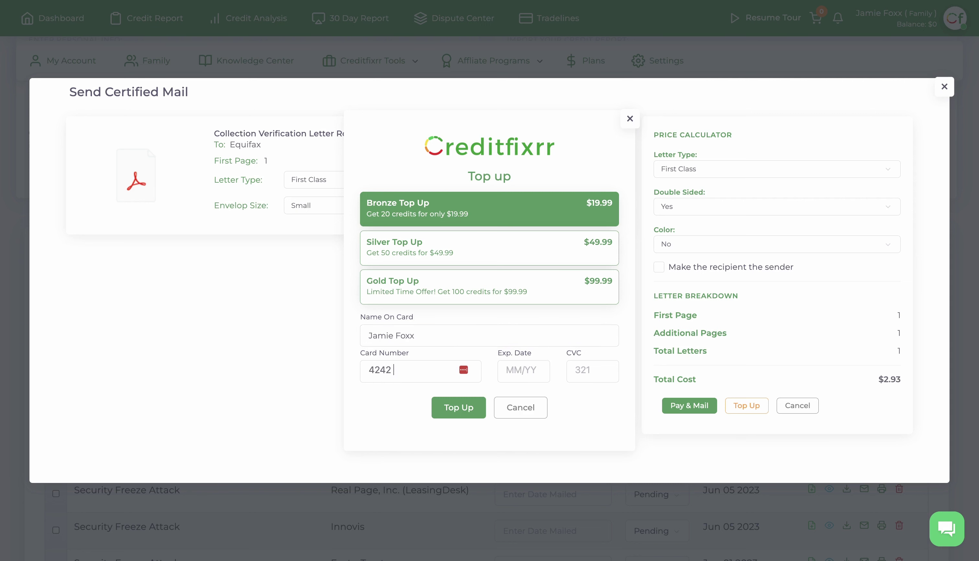
pyautogui.write('4242 4242 424')
pyautogui.click(521, 371)
pyautogui.write('0244')
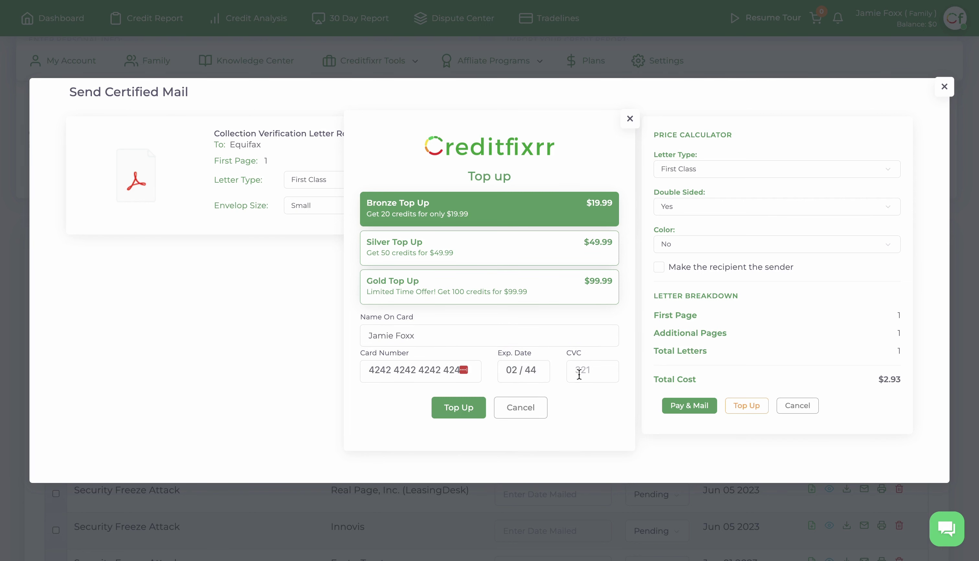
pyautogui.click(579, 372)
pyautogui.write('242')
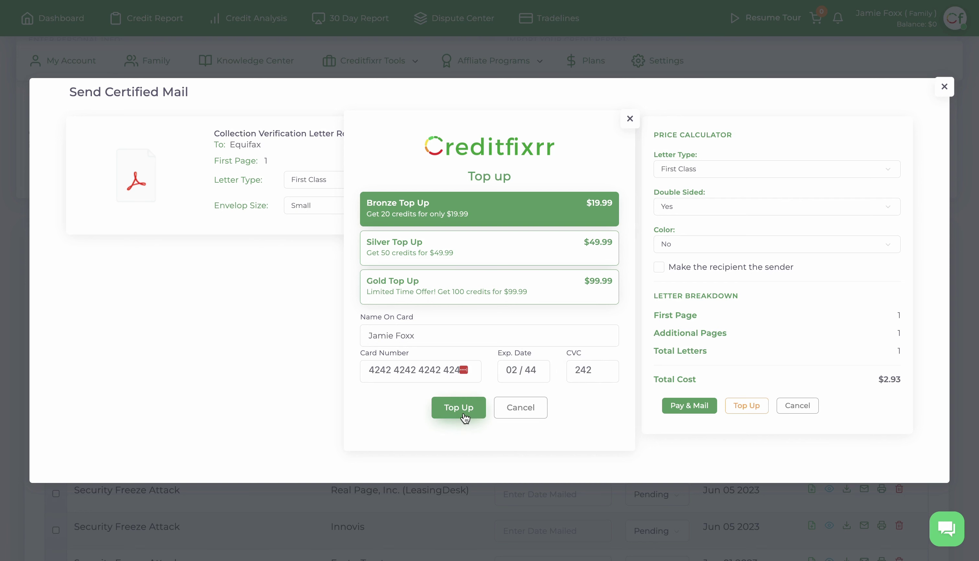
# - Submit the Bronze top-up payment and decline the browser's save-login and save-card prompts
pyautogui.click(462, 408)
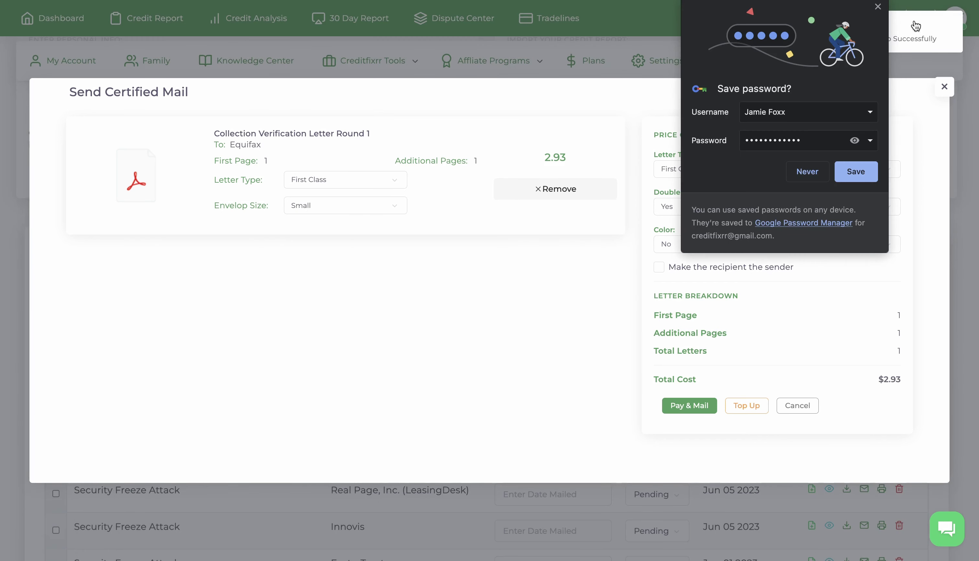
pyautogui.click(808, 172)
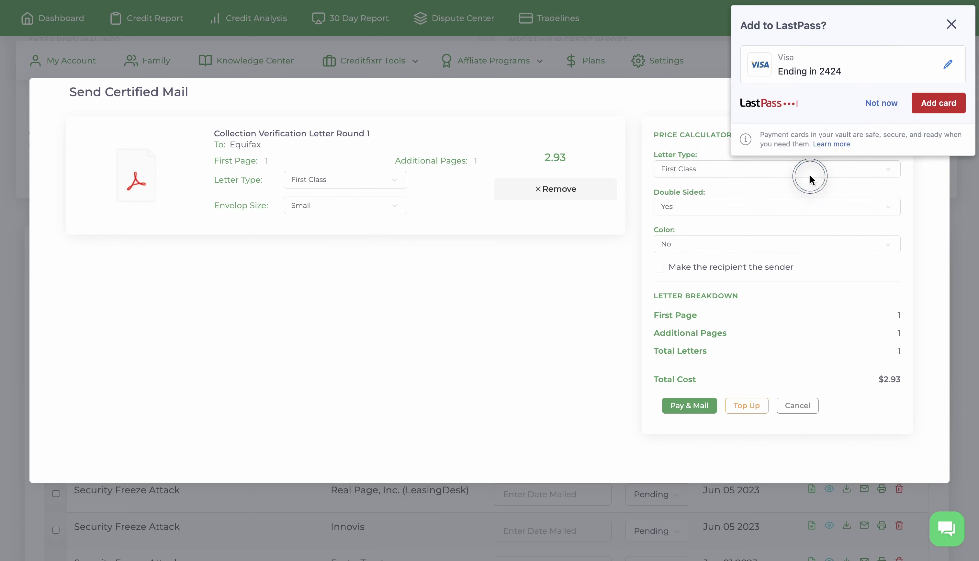
pyautogui.click(881, 108)
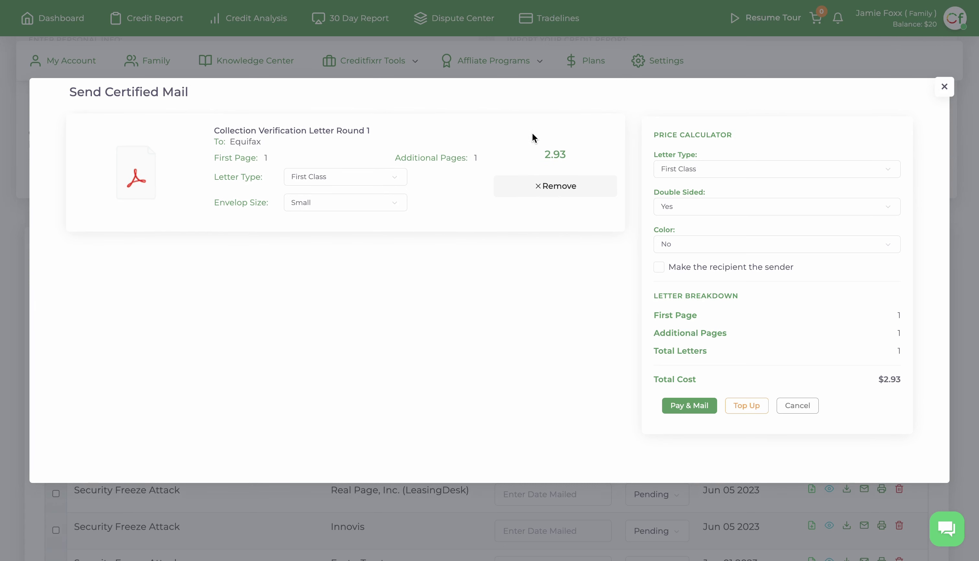
pyautogui.click(338, 177)
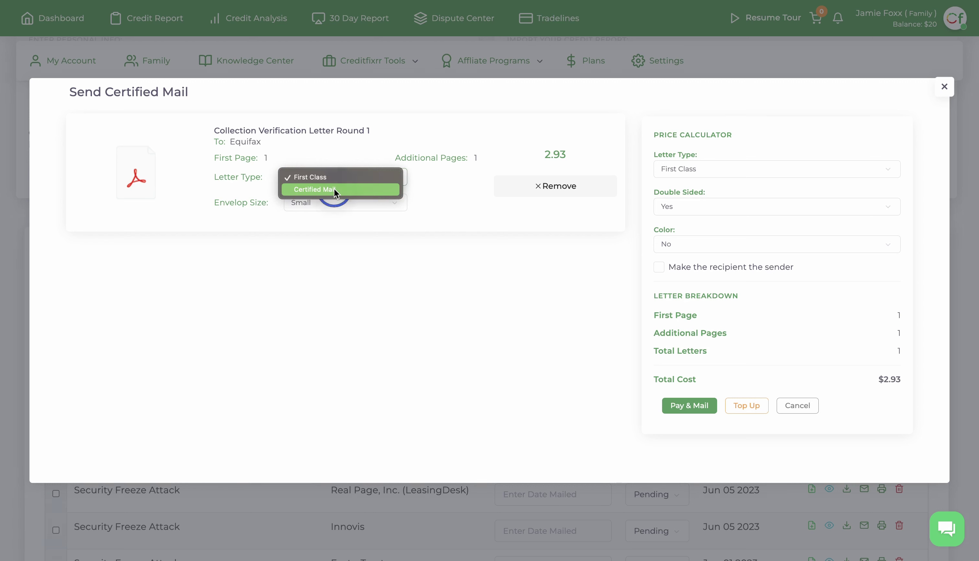
pyautogui.click(334, 188)
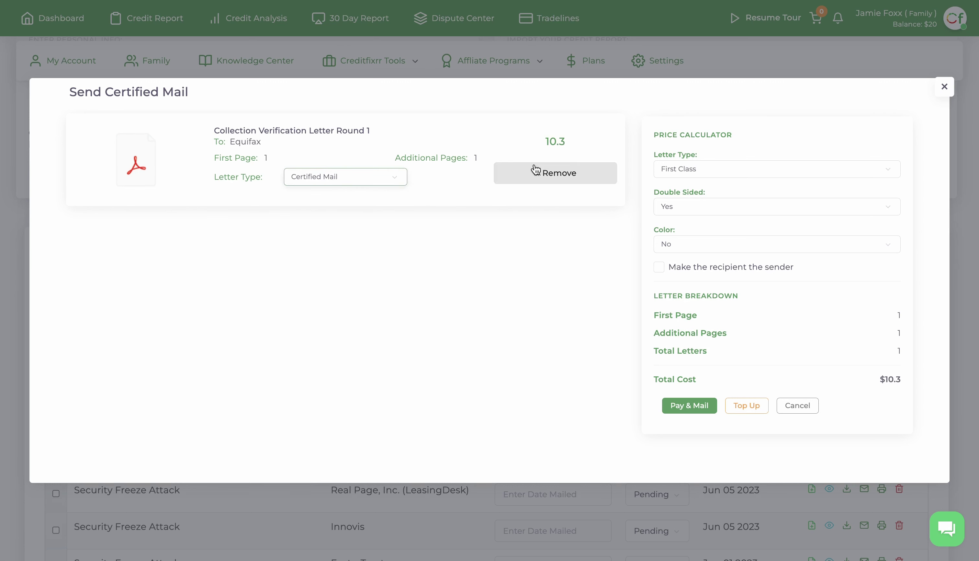
pyautogui.click(375, 177)
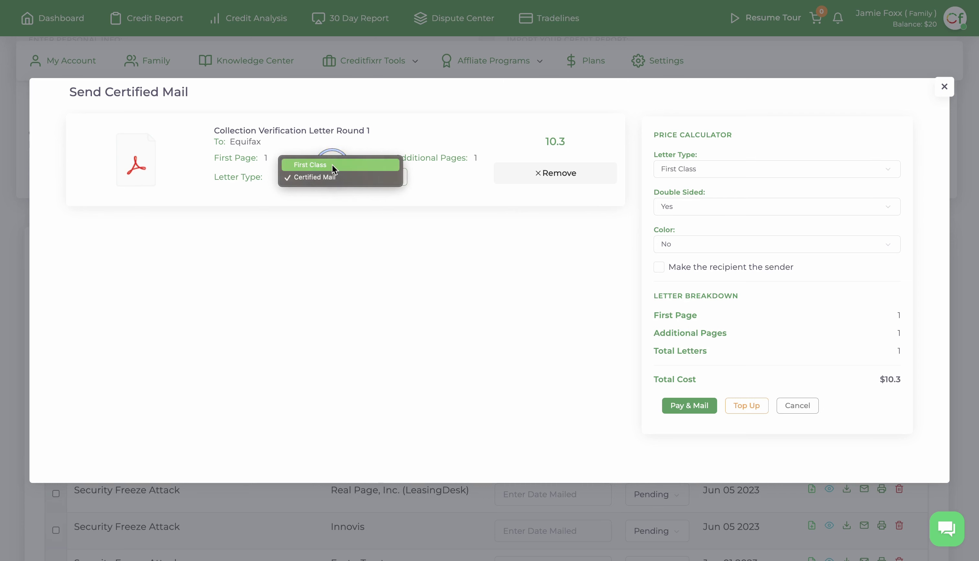
pyautogui.click(333, 165)
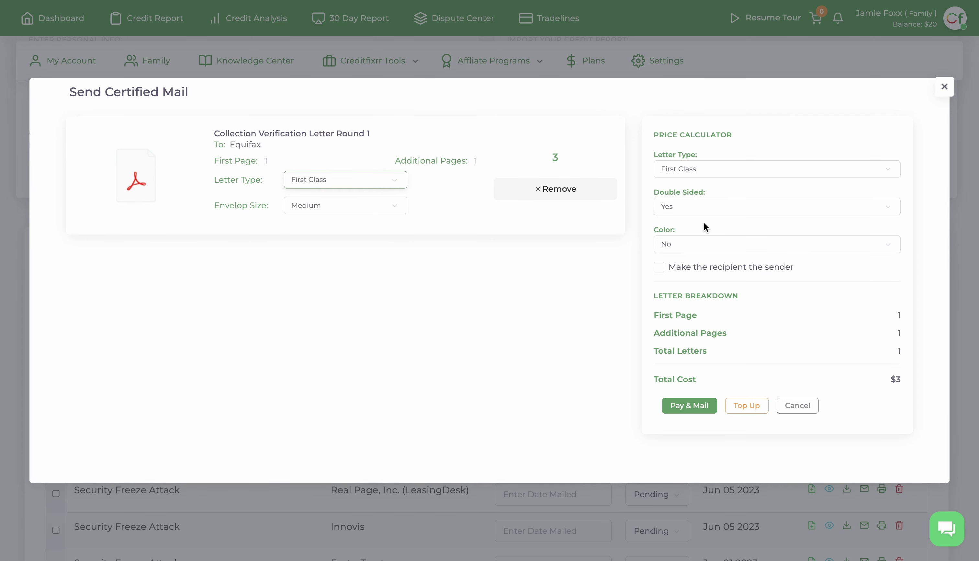
pyautogui.click(326, 203)
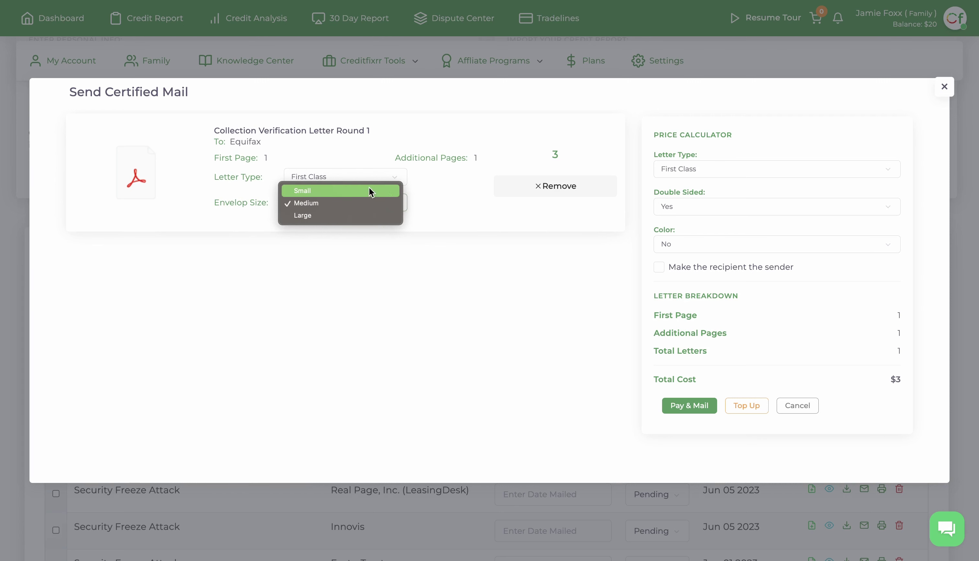
pyautogui.click(316, 190)
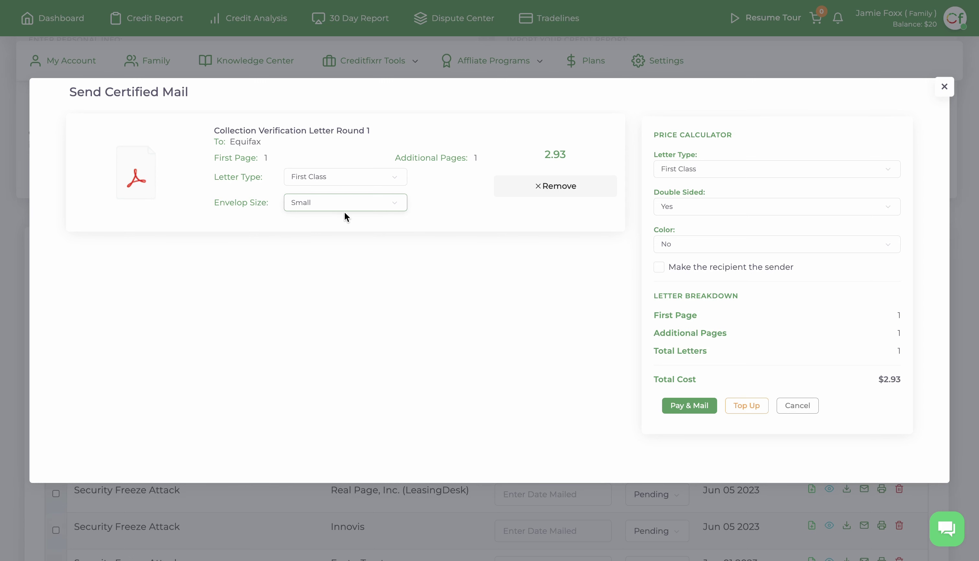
# - Pay and mail the Equifax Collection Verification letter, confirm, and view its mailing record ($2.93, FIRSTCLASS)
pyautogui.click(678, 410)
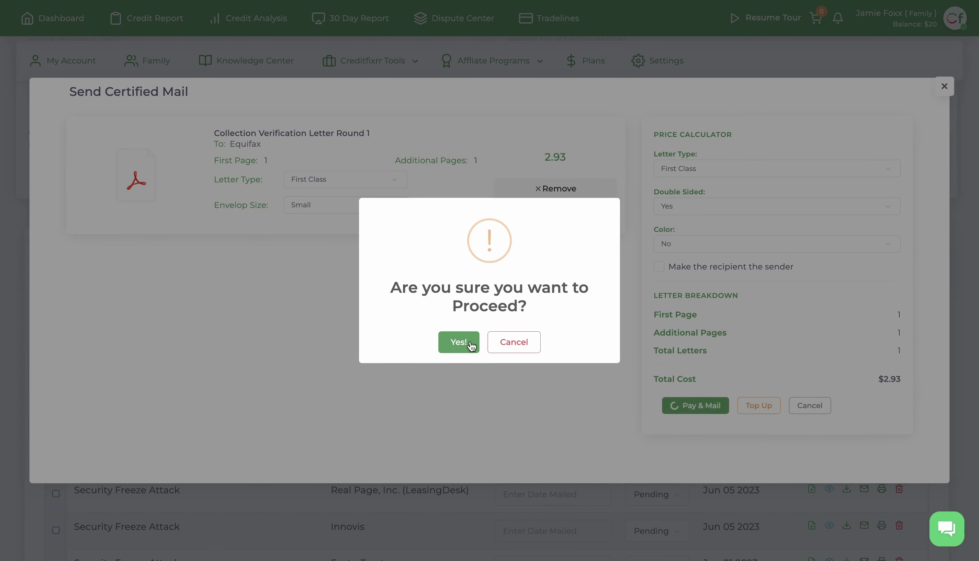
pyautogui.click(458, 341)
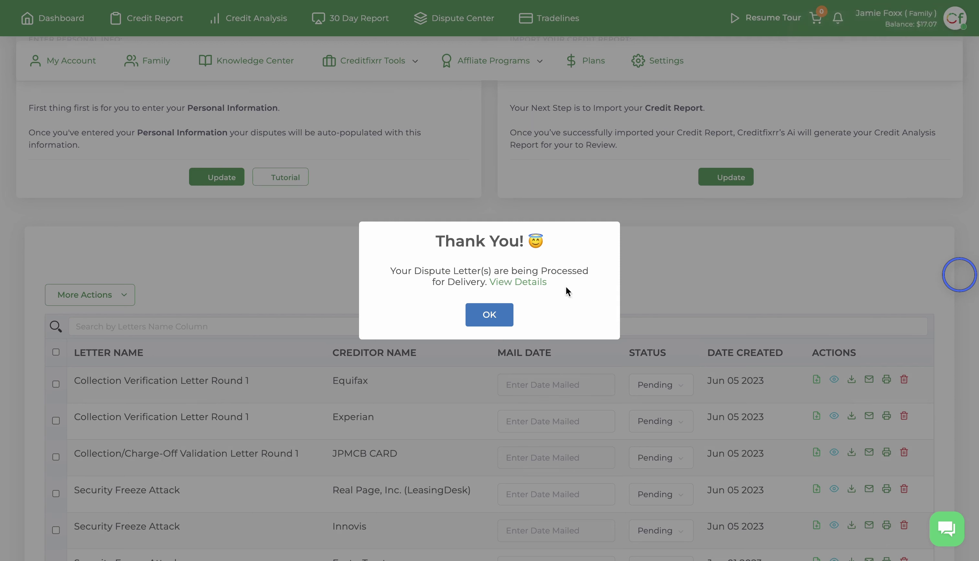
pyautogui.click(520, 282)
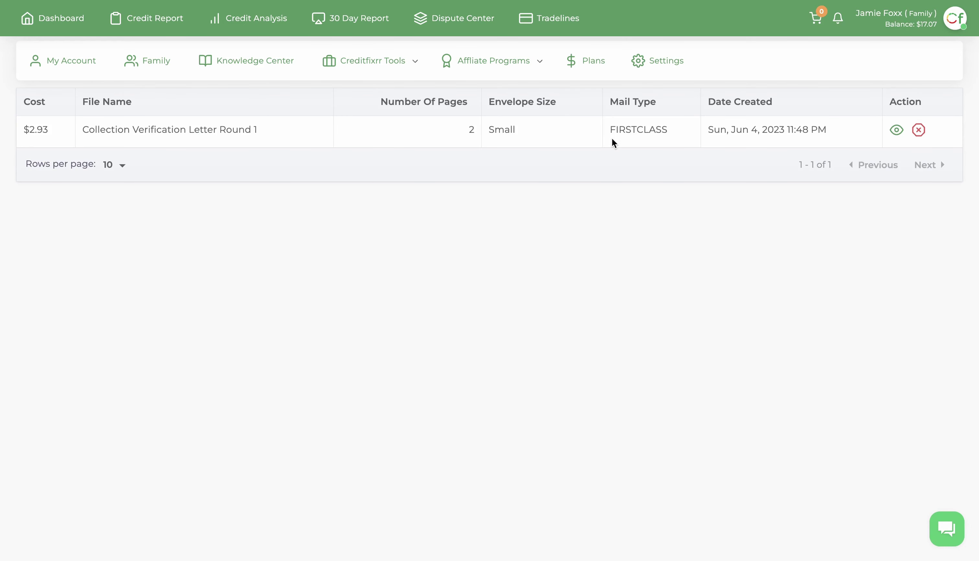
# - Review the mailed letter's details, go back, and reopen the Tools > Certified Mail list
pyautogui.click(896, 131)
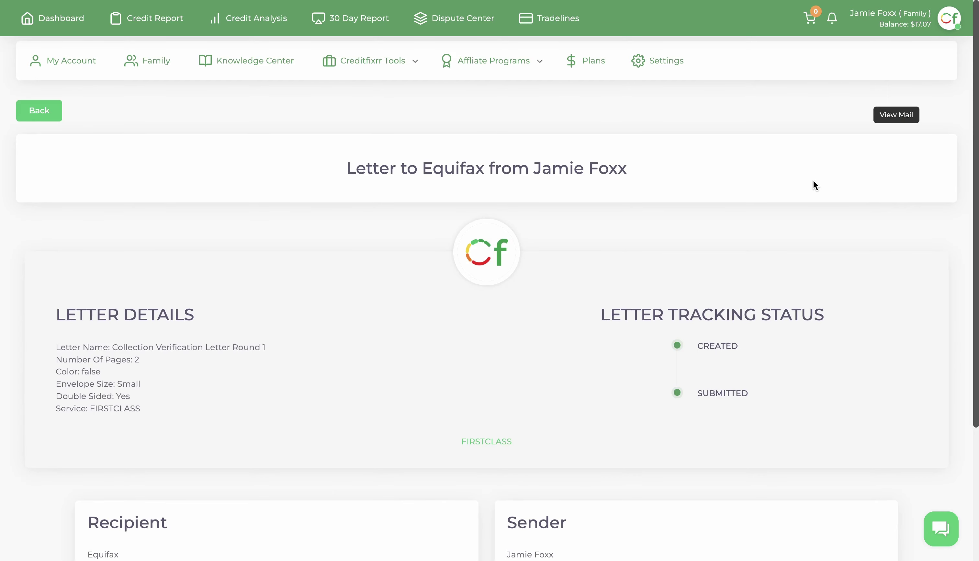
pyautogui.scroll(-5, 813, 181)
pyautogui.scroll(3, 745, 236)
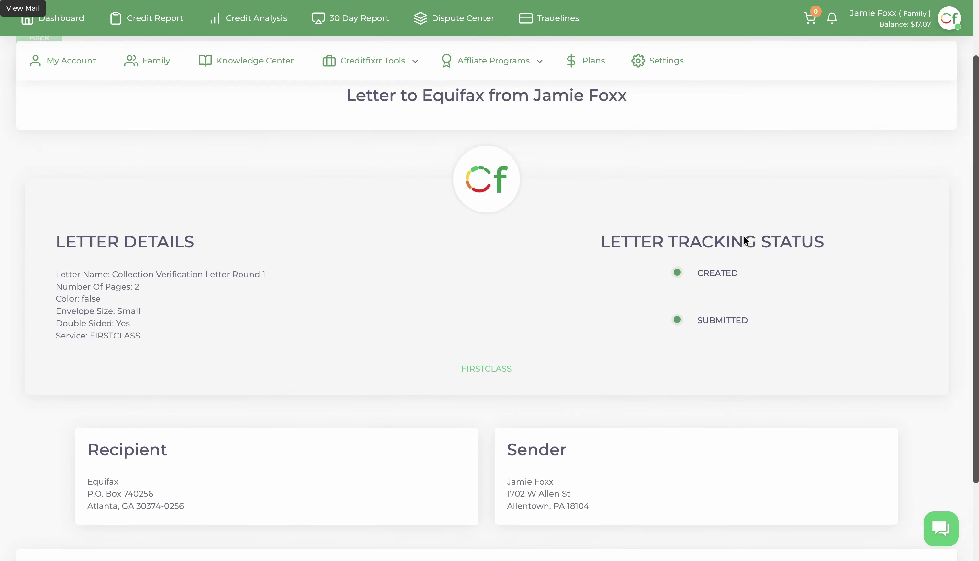
pyautogui.scroll(-4, 61, 321)
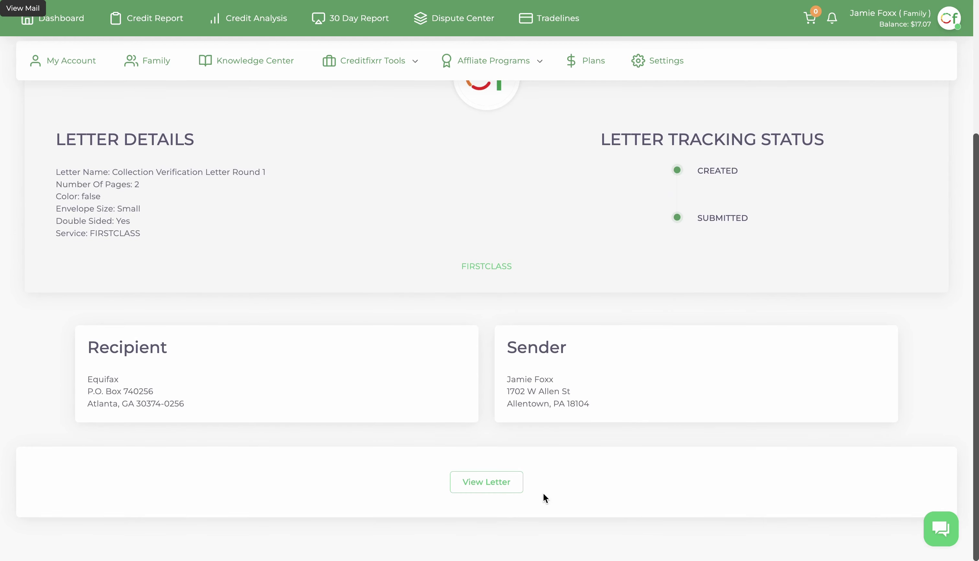
pyautogui.scroll(5, 608, 343)
pyautogui.click(44, 109)
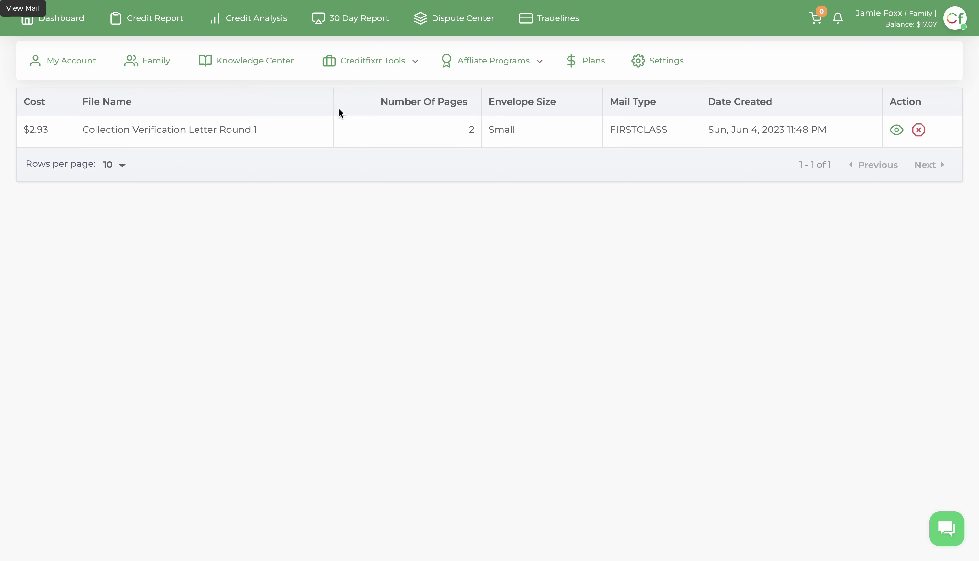
pyautogui.click(396, 60)
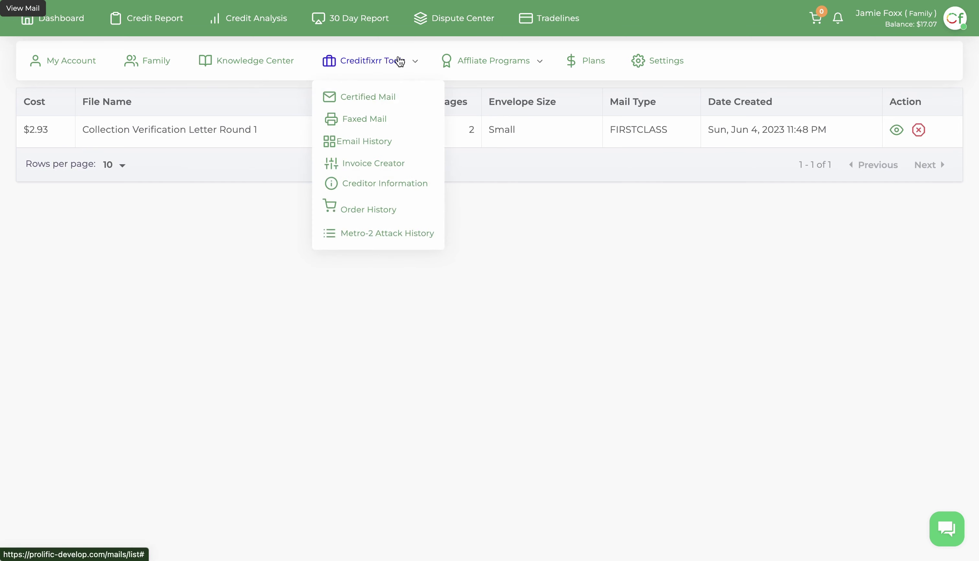
pyautogui.click(370, 98)
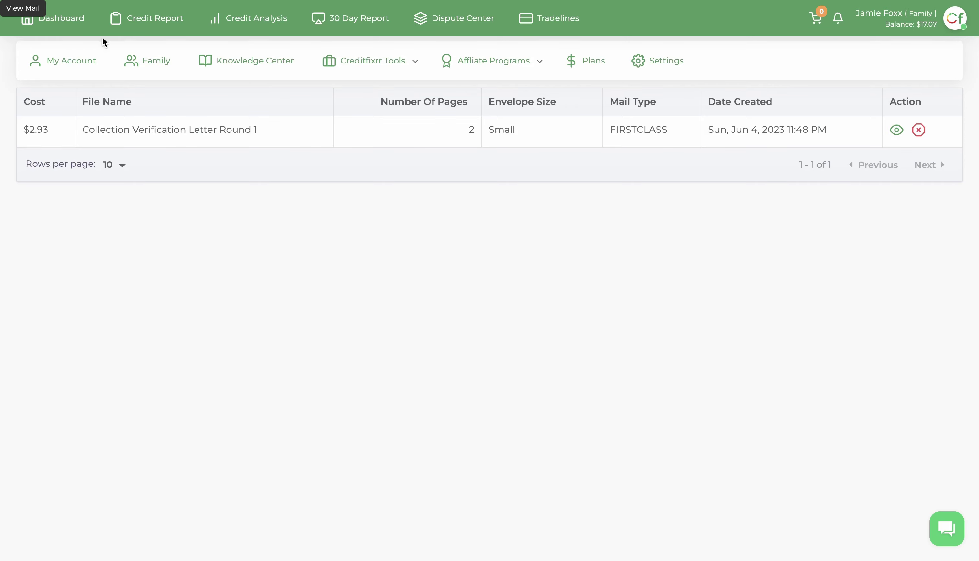
# - On the Dashboard tracker, set the Equifax Collection Verification Letter Round 1 mail date to June 6, 2023
pyautogui.click(76, 18)
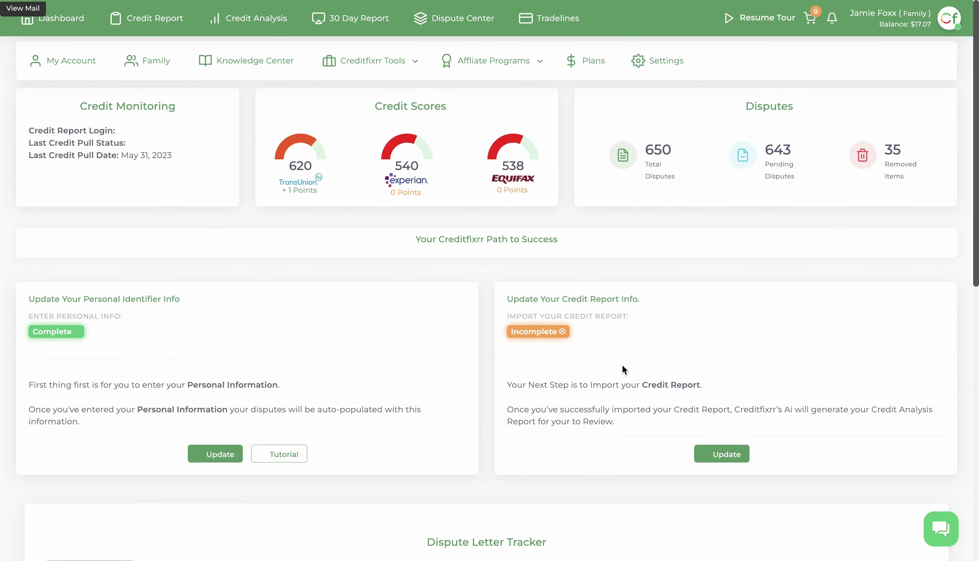
pyautogui.scroll(-10, 623, 365)
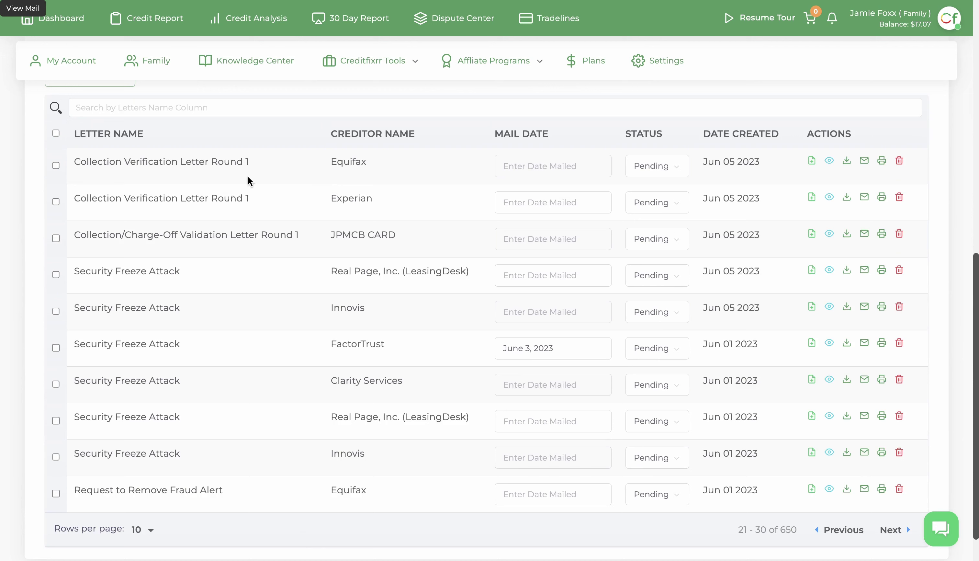
pyautogui.click(564, 168)
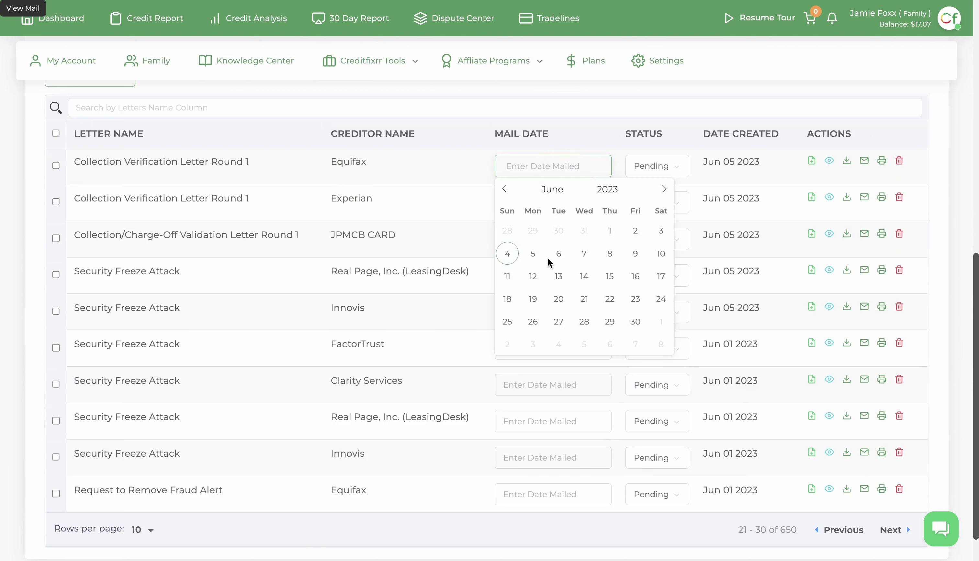
pyautogui.click(635, 86)
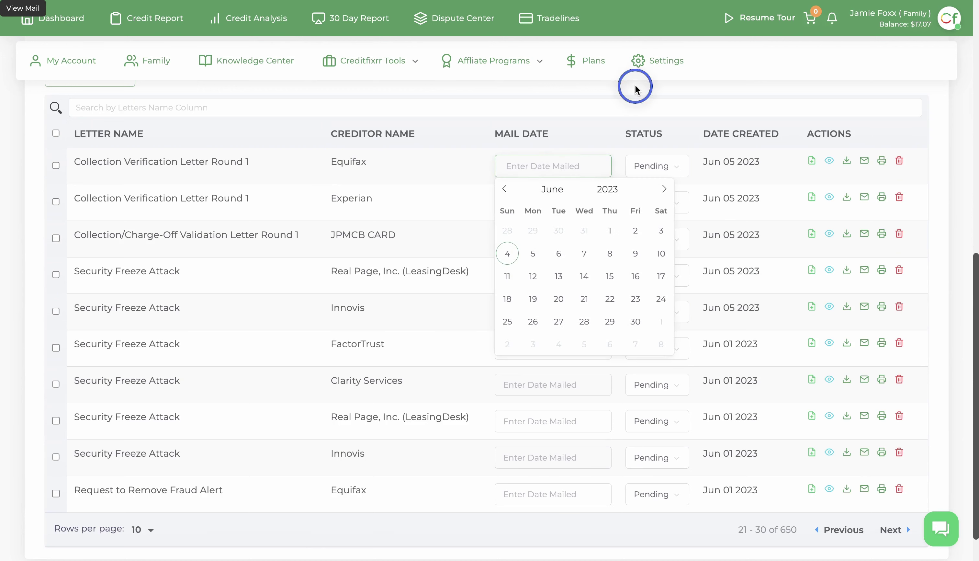
pyautogui.click(566, 171)
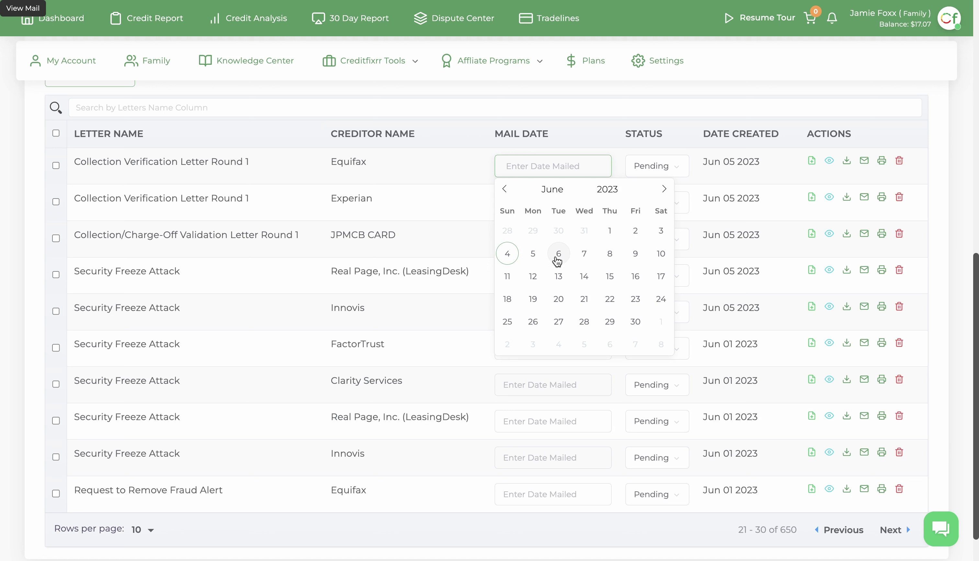
pyautogui.click(558, 254)
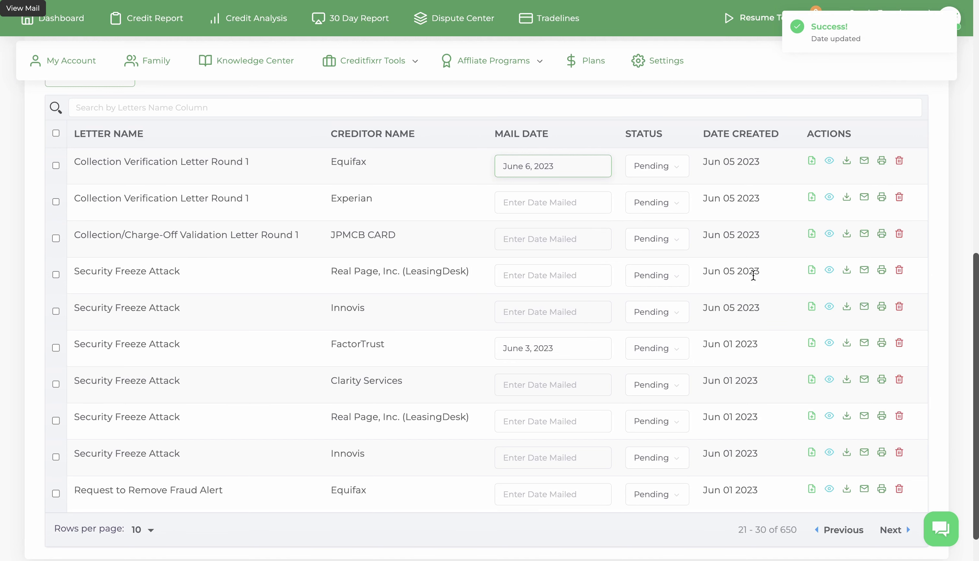
pyautogui.scroll(3, 753, 275)
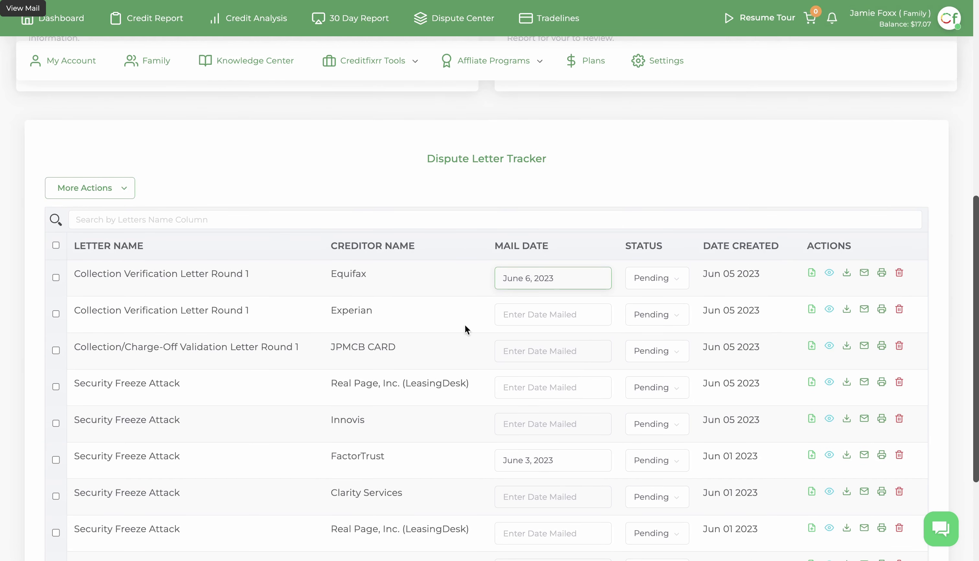
# - Select the Equifax, Experian and JPMCB CARD letters and start Send Bulk Certified Mail
pyautogui.click(56, 278)
pyautogui.click(56, 331)
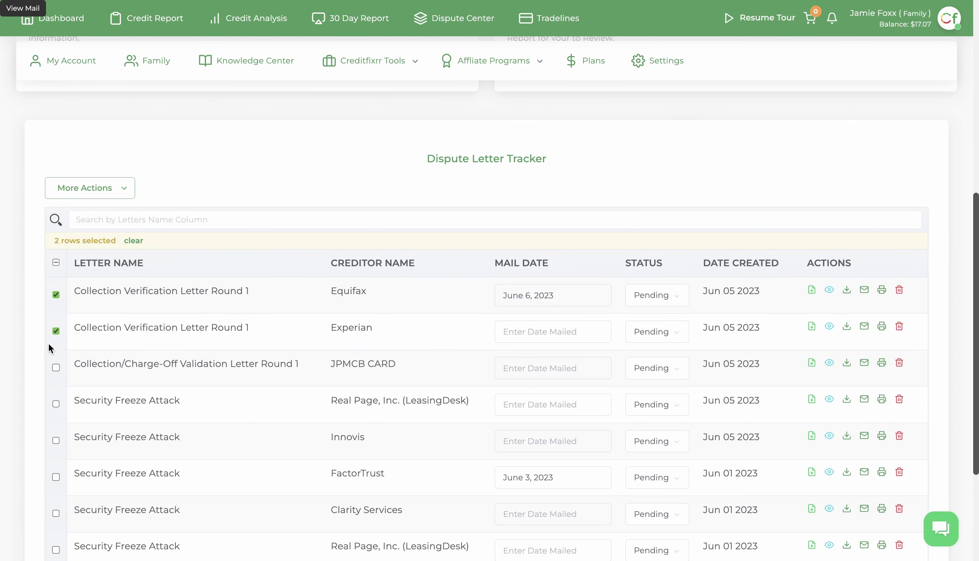
pyautogui.click(56, 367)
pyautogui.click(125, 189)
pyautogui.click(100, 292)
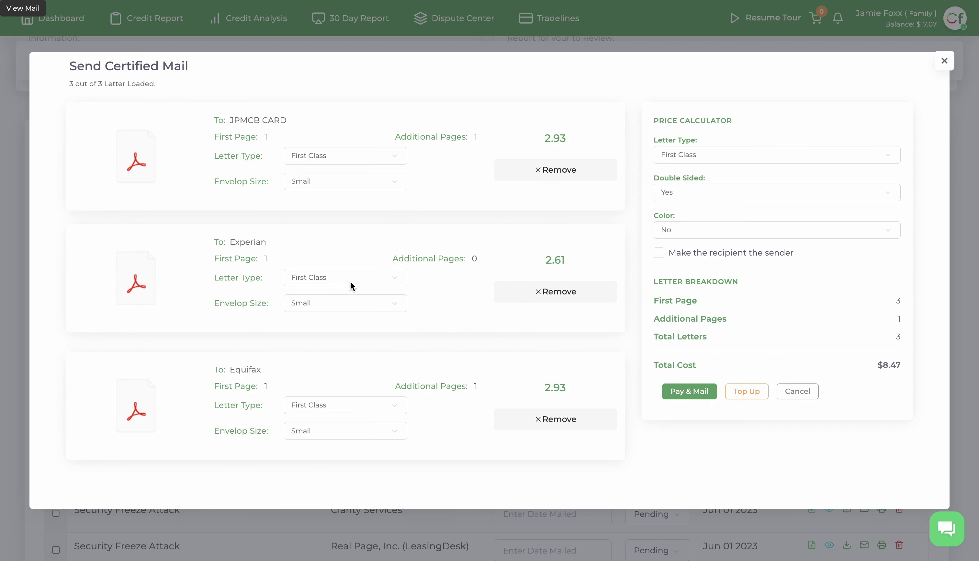
# - Switch Experian's letter type to Certified Mail for a $15.84 total, then cancel the payment confirmation
pyautogui.click(350, 281)
pyautogui.click(344, 291)
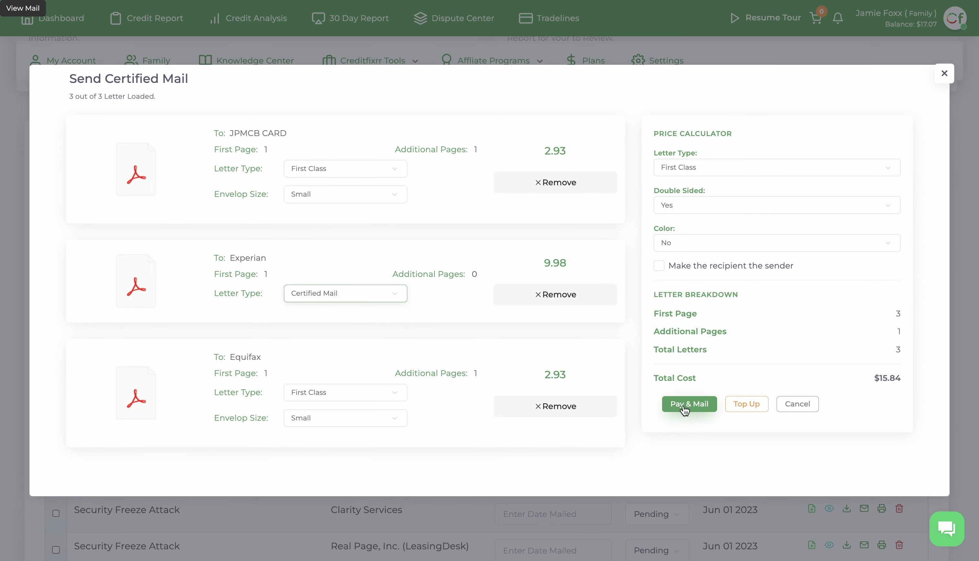
pyautogui.click(682, 407)
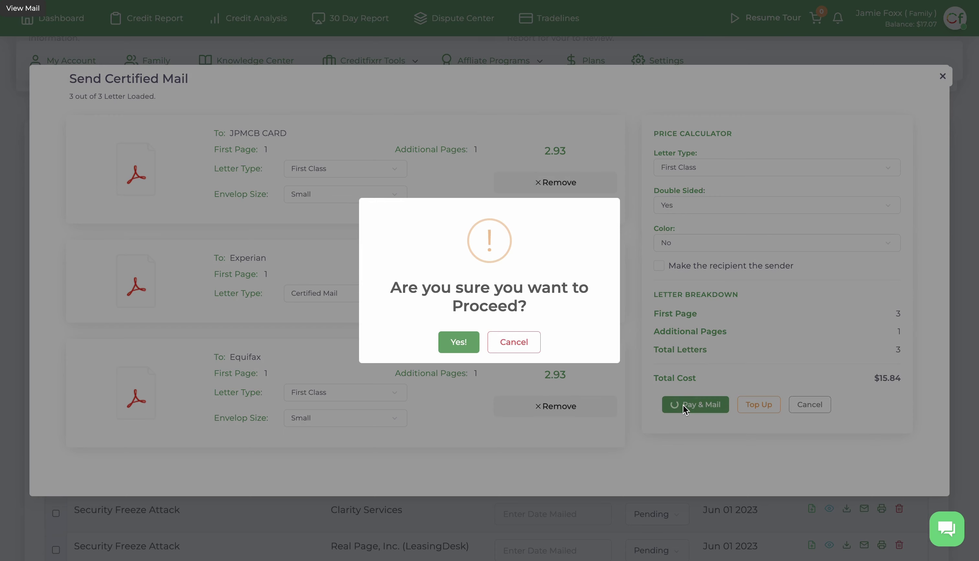
pyautogui.click(515, 341)
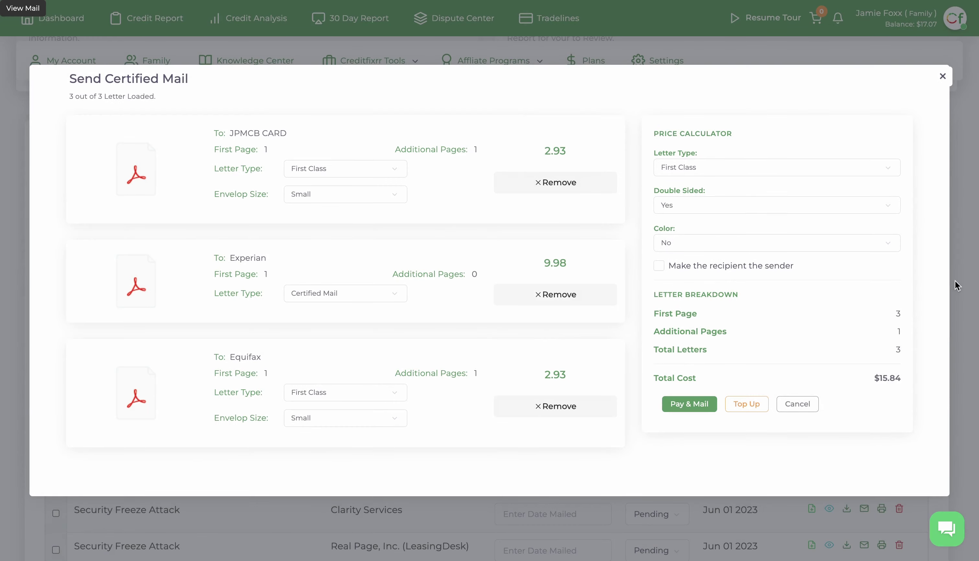